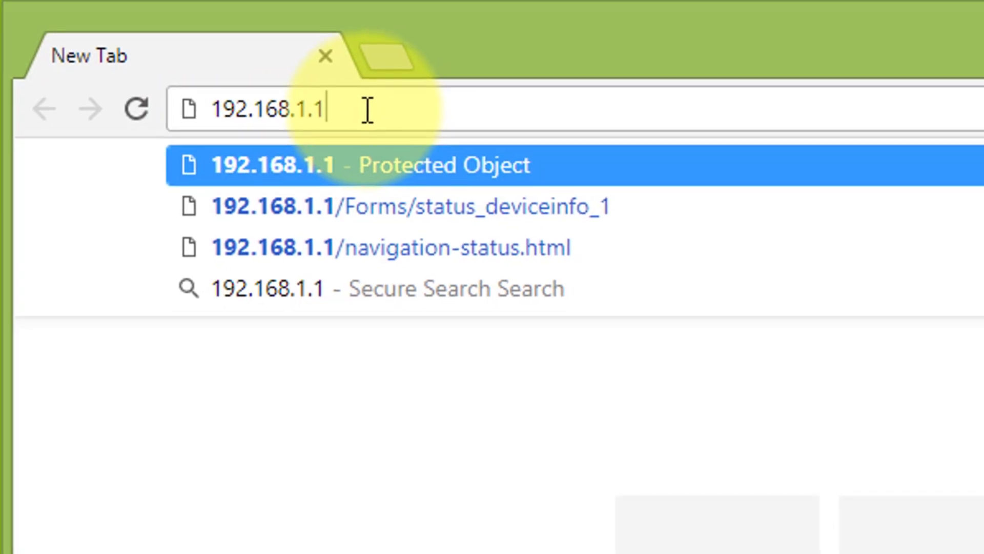
- Load 192.168.1.1 and enter the router's default username admin and its password at the login prompt
{"action": "key", "text": "Return"}
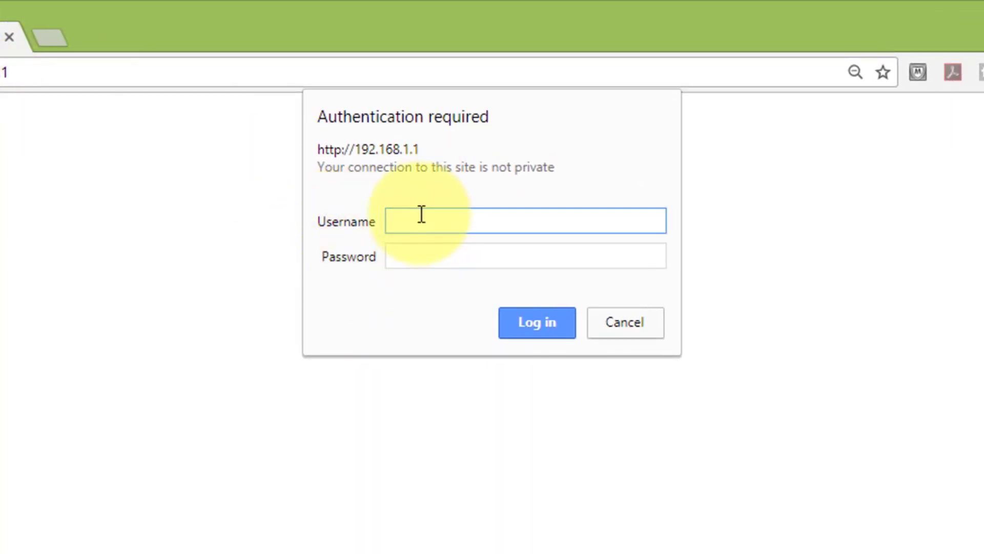
{"action": "key", "text": "Tab"}
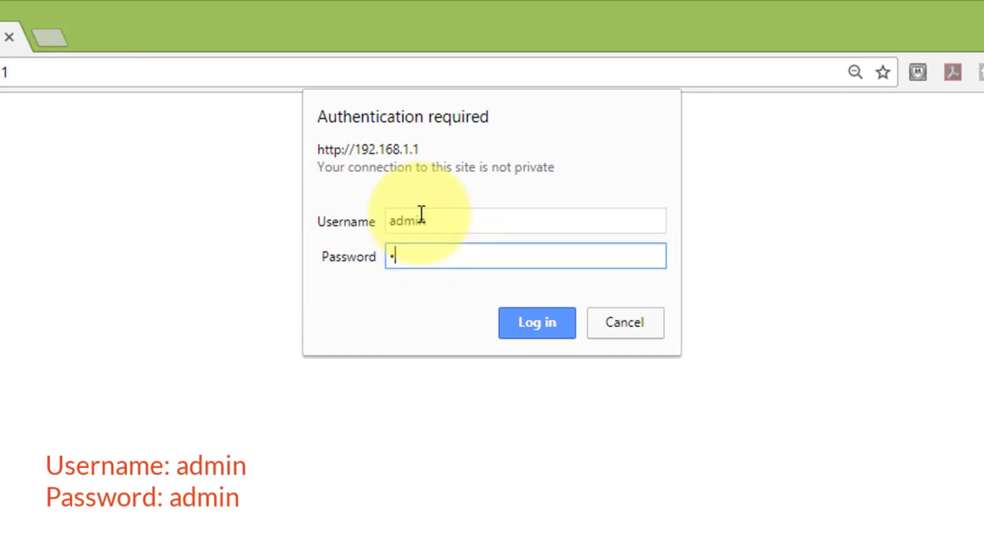
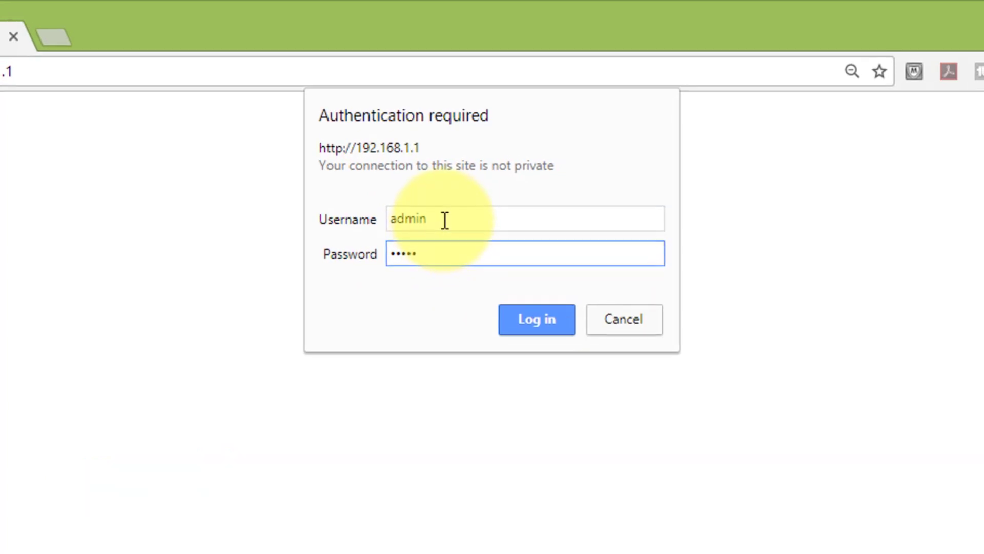
- Log in to the router and start the Quick Start setup wizard
{"action": "left_click", "coordinate": [530, 283]}
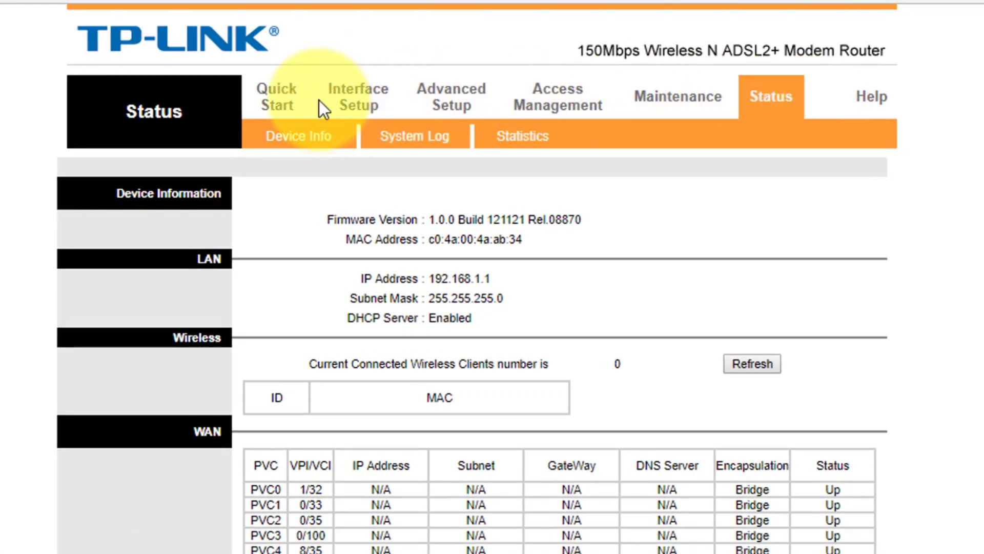
{"action": "left_click", "coordinate": [279, 105]}
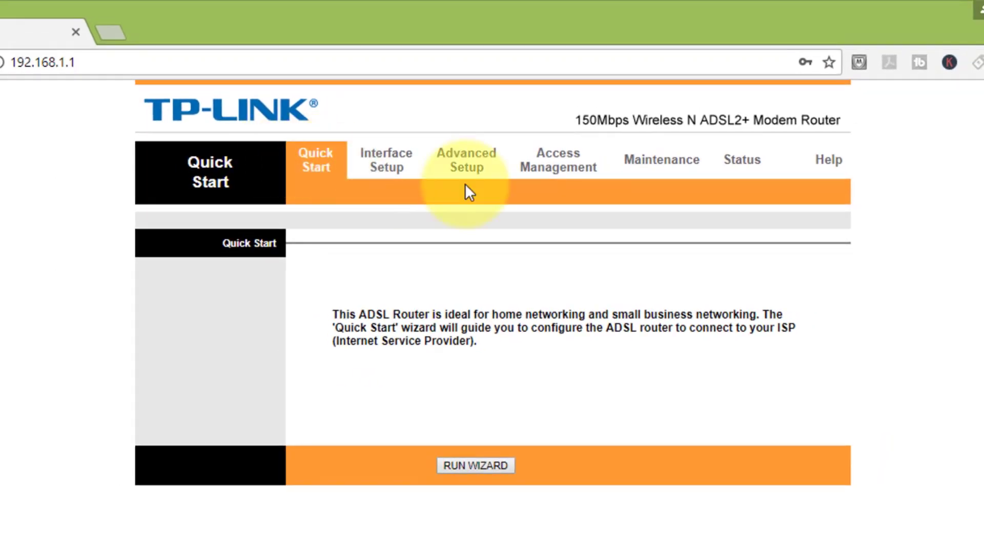
{"action": "left_click", "coordinate": [475, 465]}
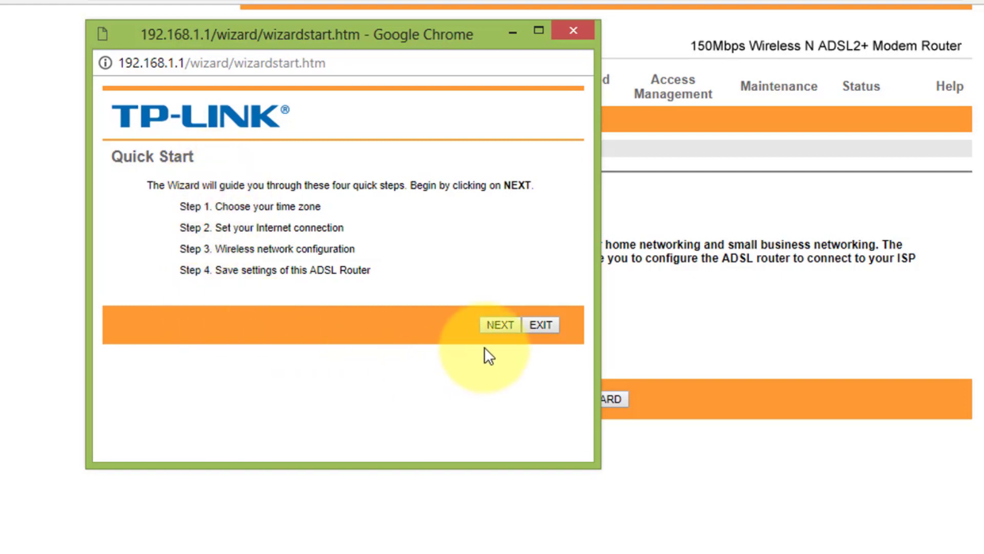
- Set the wizard's time zone to GMT+05:30 (Chennai, Kolkata, Mumbai, New Delhi) and continue
{"action": "left_click", "coordinate": [500, 325]}
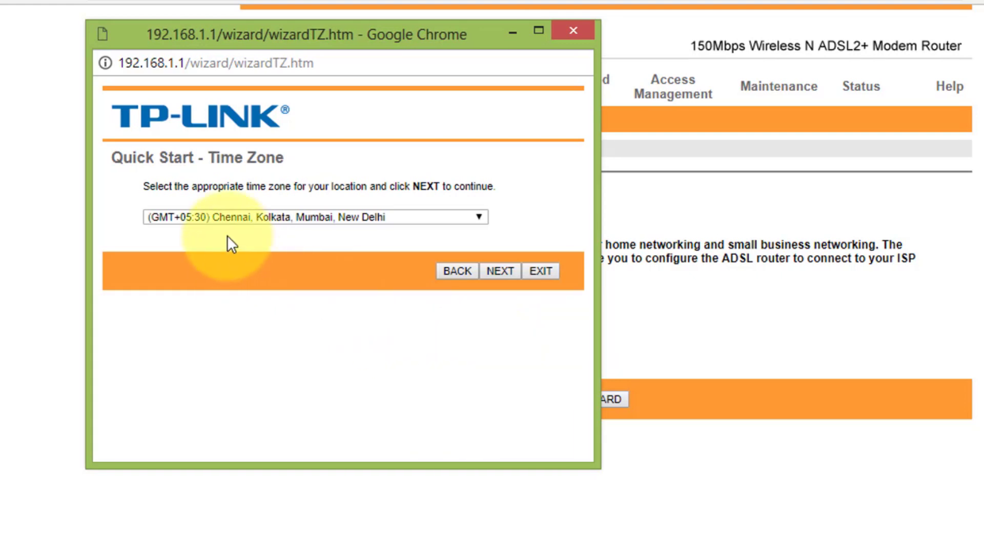
{"action": "left_click", "coordinate": [389, 217]}
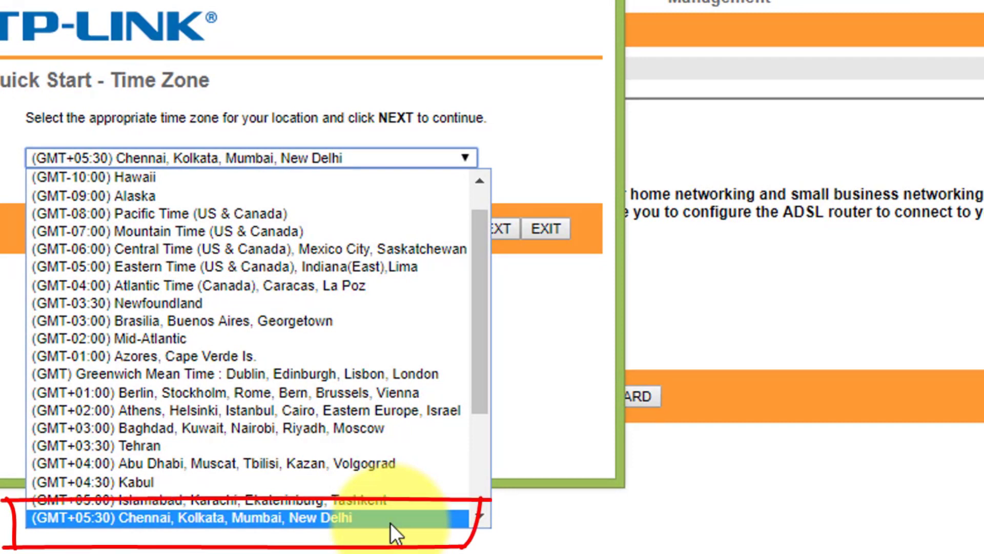
{"action": "left_click", "coordinate": [390, 522]}
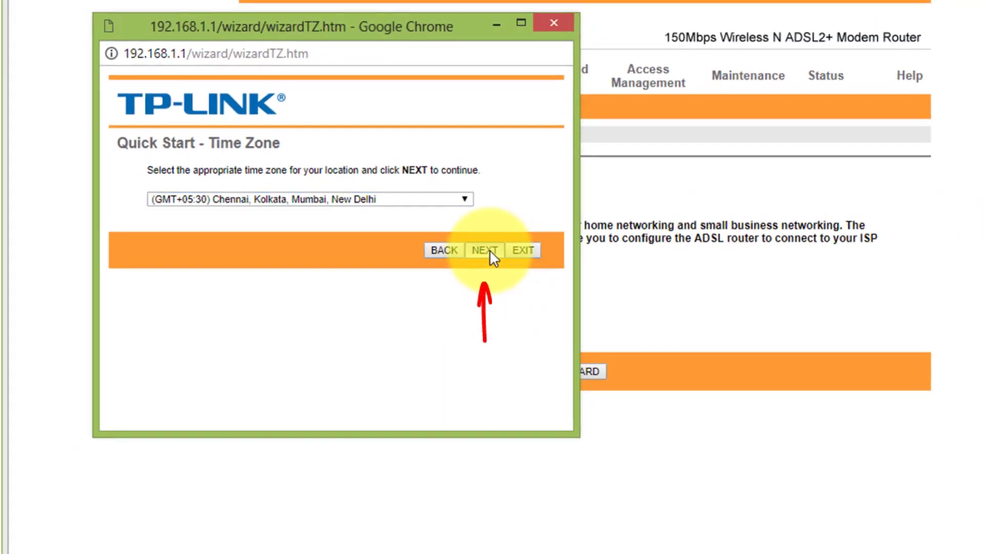
{"action": "left_click", "coordinate": [490, 250]}
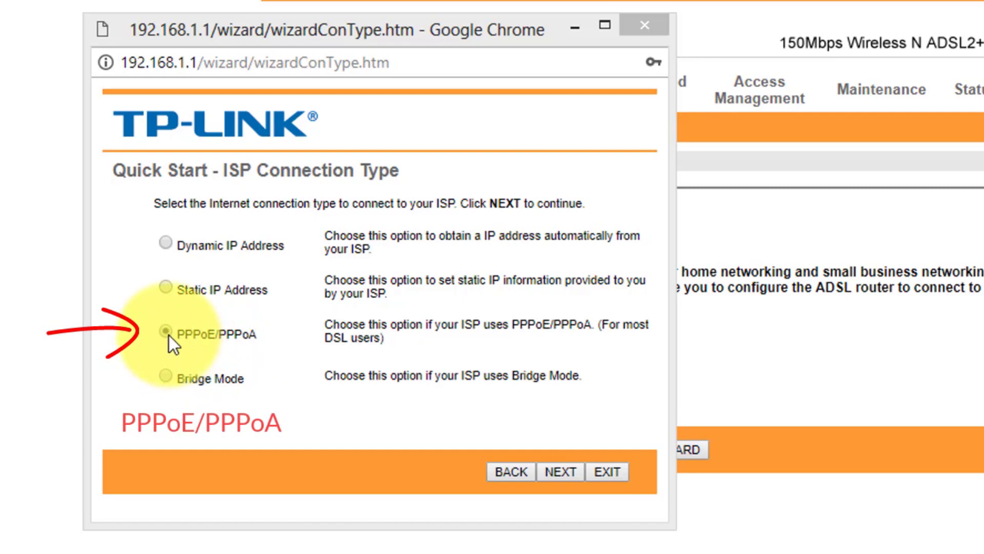
- Continue with PPPoE/PPPoA as the ISP connection type
{"action": "left_click", "coordinate": [571, 469]}
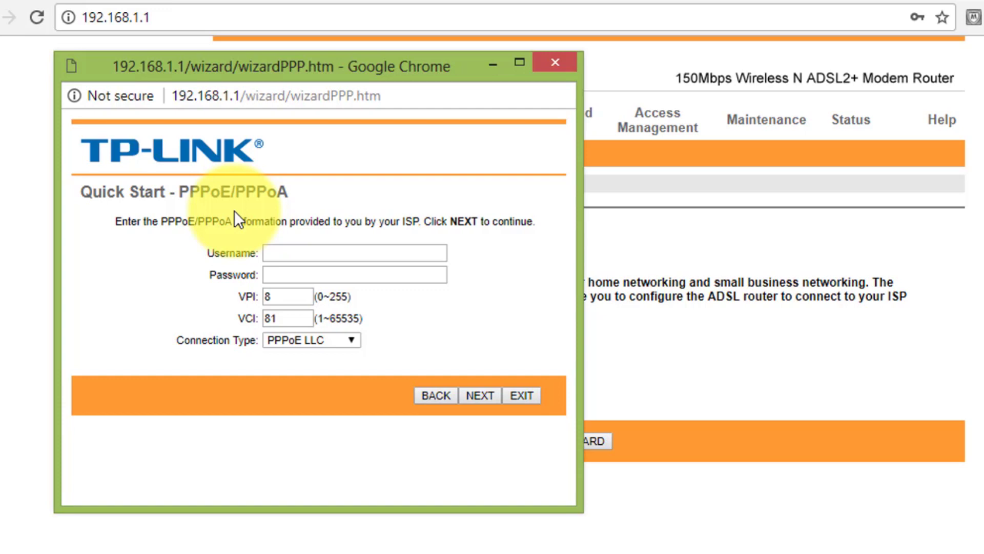
- Enter the ISP's PPPoE username and password, keep VPI 8 and VCI 81, and continue
{"action": "left_click", "coordinate": [283, 253]}
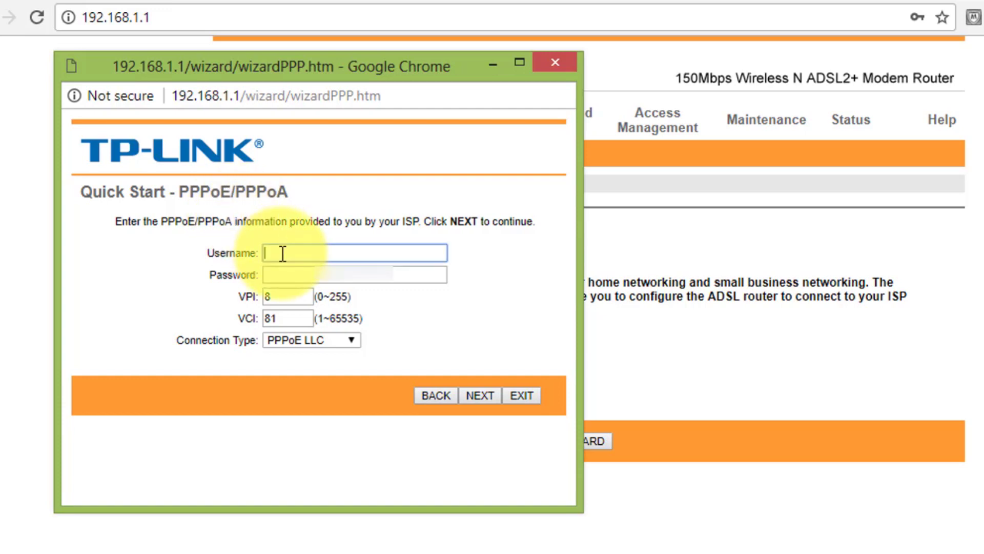
{"action": "key", "text": "Tab"}
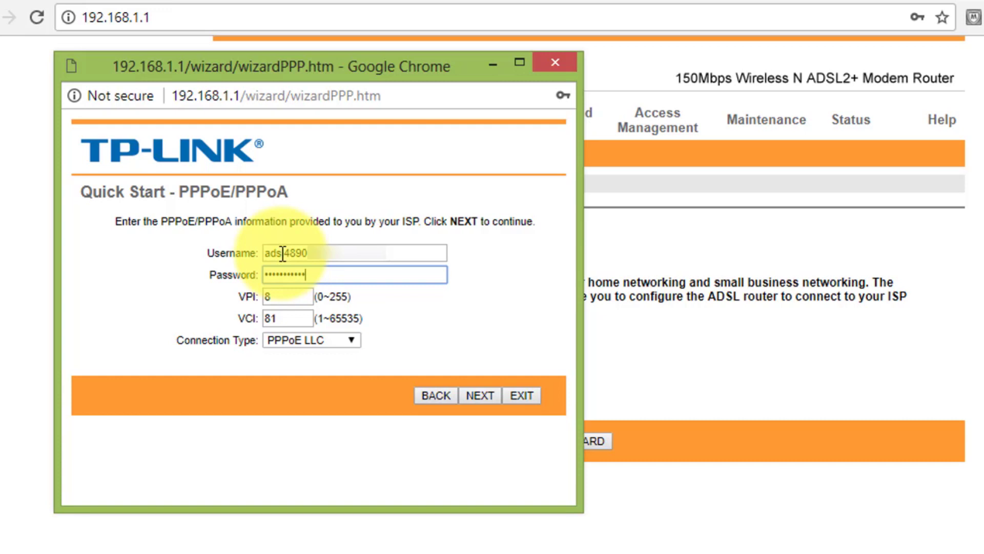
{"action": "left_click", "coordinate": [281, 294]}
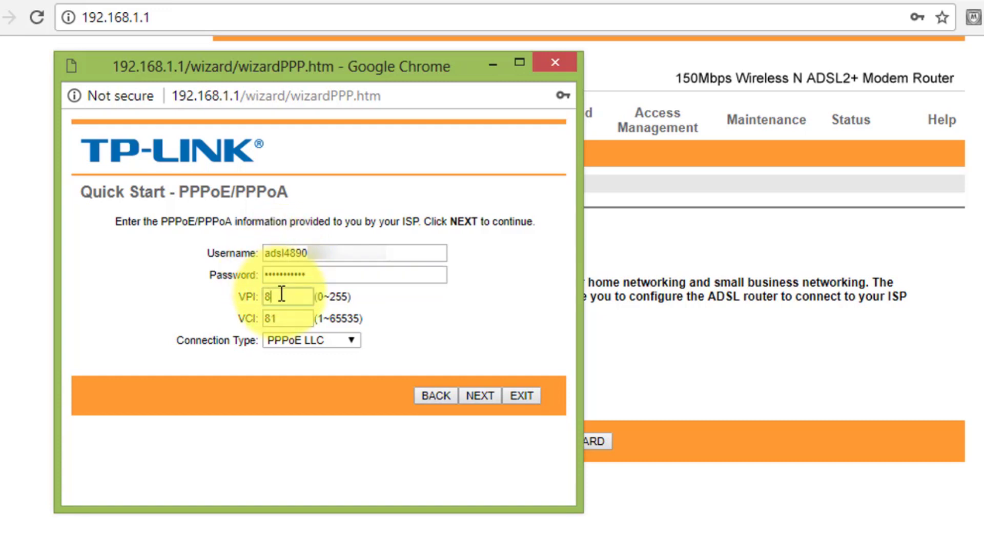
{"action": "left_click", "coordinate": [297, 315]}
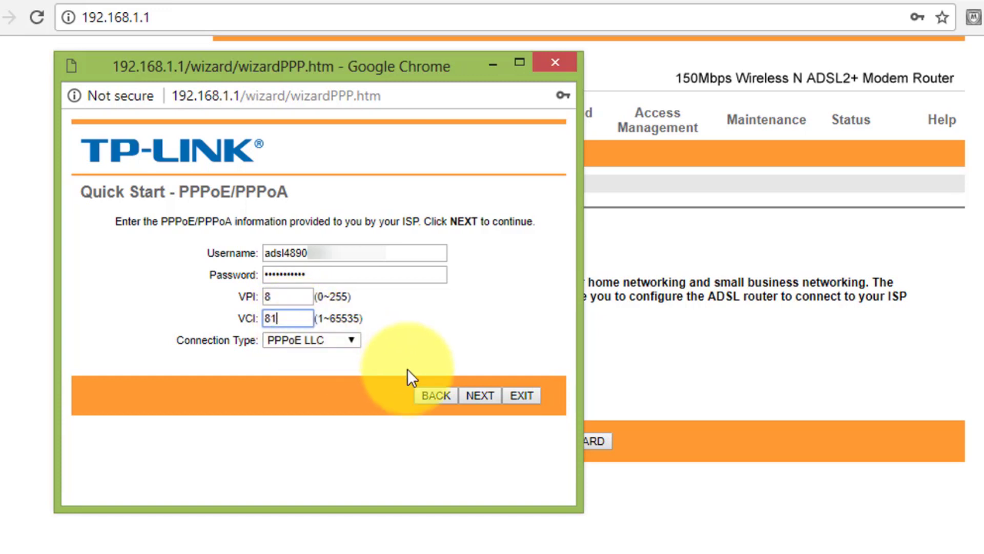
{"action": "left_click", "coordinate": [480, 398]}
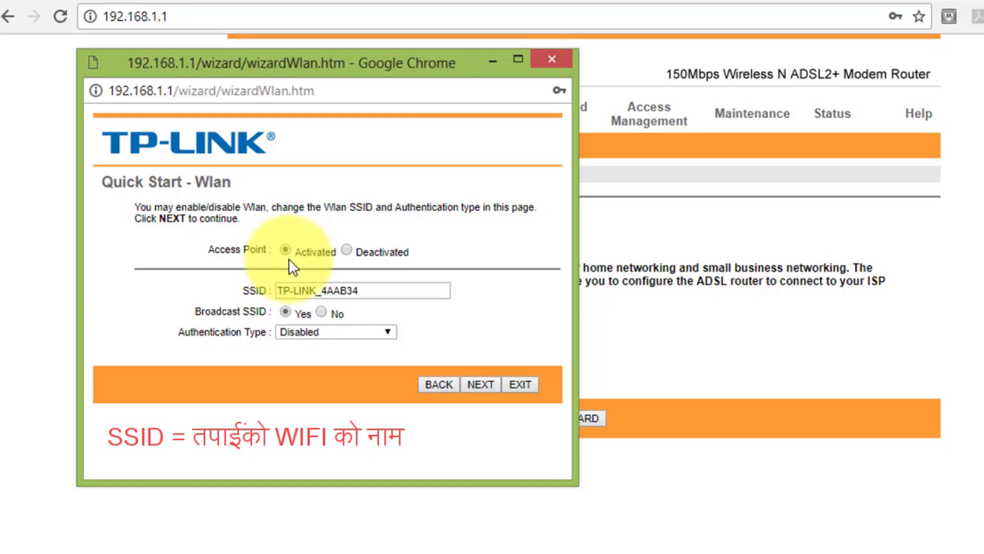
- Replace the default SSID TP-LINK_4AAB34 with 'k kasari'
{"action": "double_click", "coordinate": [366, 292]}
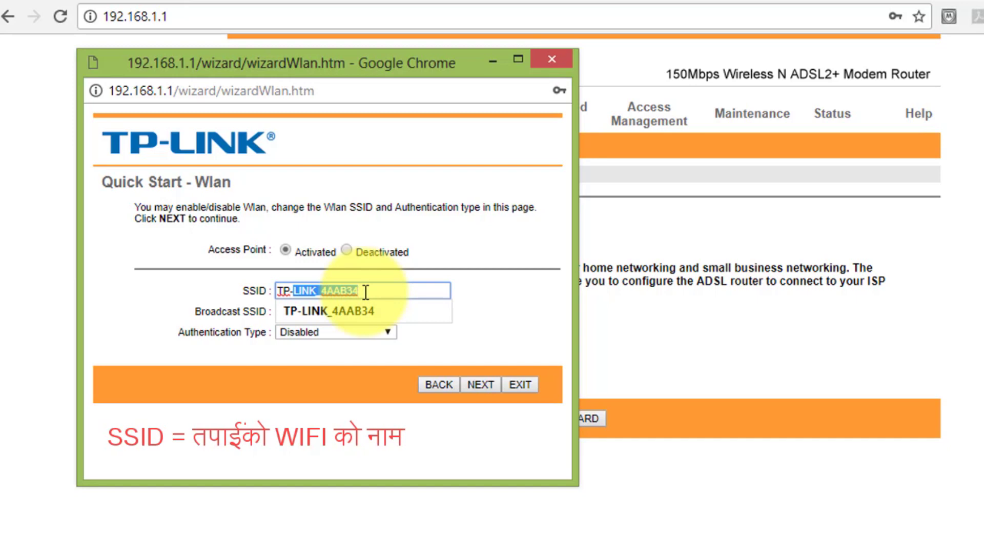
{"action": "key", "text": "ctrl+a"}
{"action": "type", "text": "k k"}
{"action": "type", "text": "ari"}
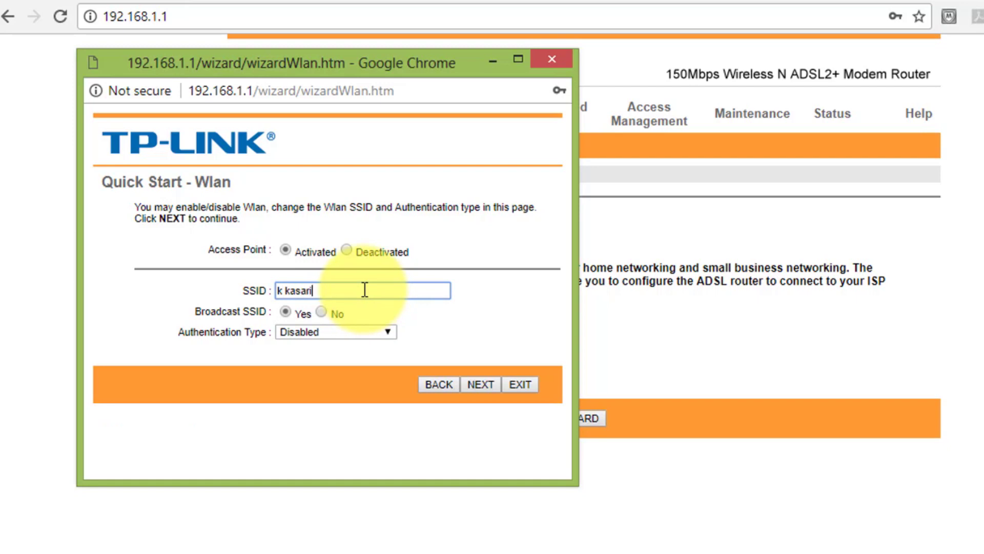
{"action": "left_click", "coordinate": [286, 313]}
- Secure the Wi-Fi with WPA-PSK and a pre-shared key, then continue
{"action": "left_click", "coordinate": [290, 332]}
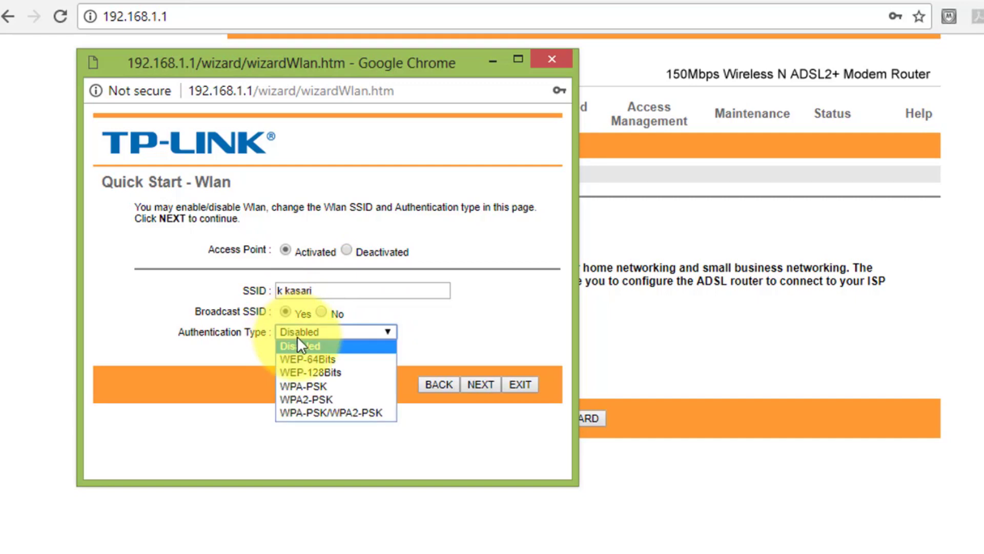
{"action": "left_click", "coordinate": [328, 386]}
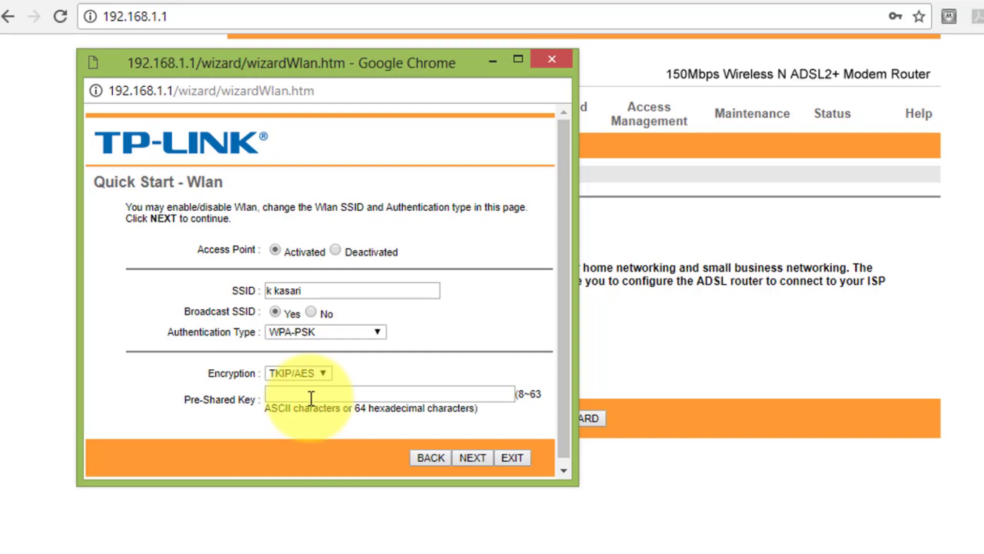
{"action": "left_click", "coordinate": [311, 398]}
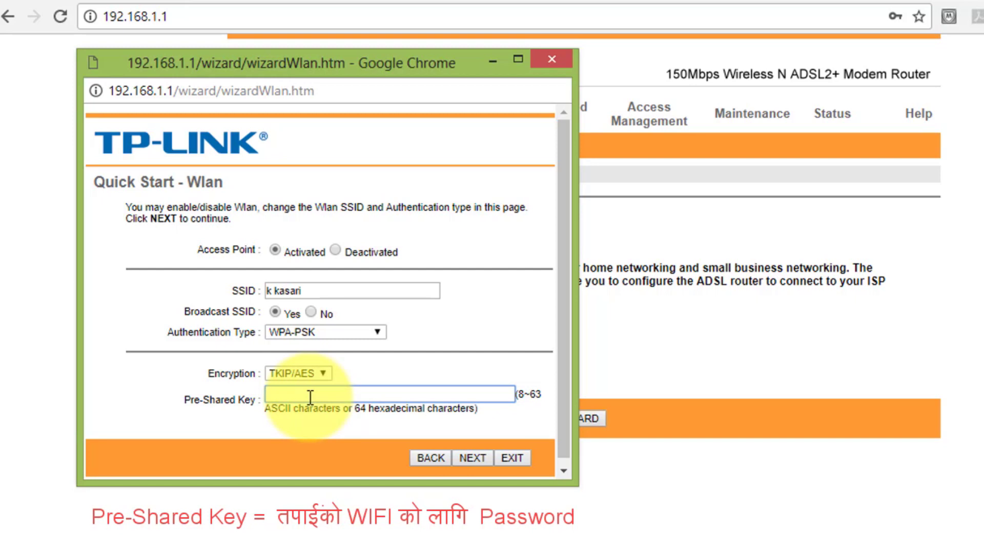
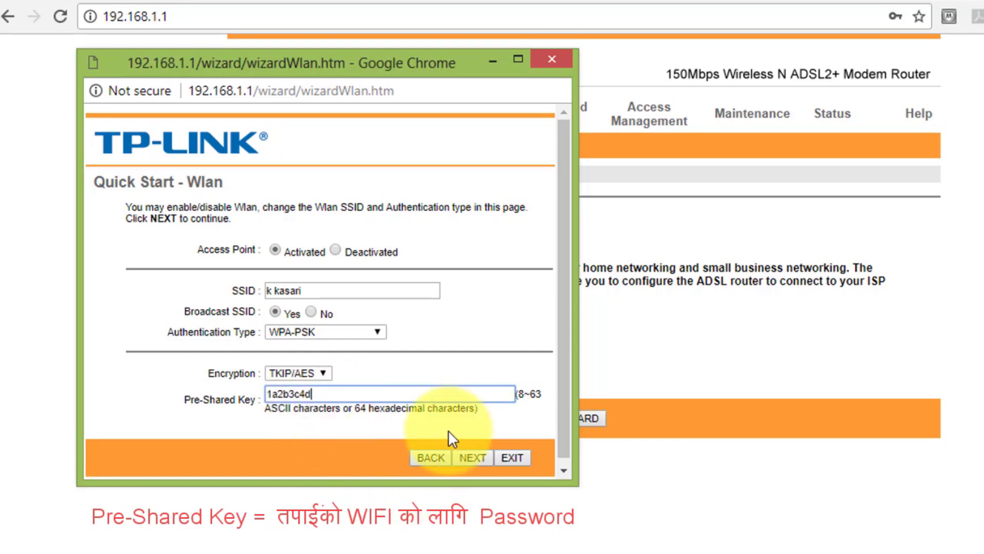
{"action": "left_click", "coordinate": [472, 455]}
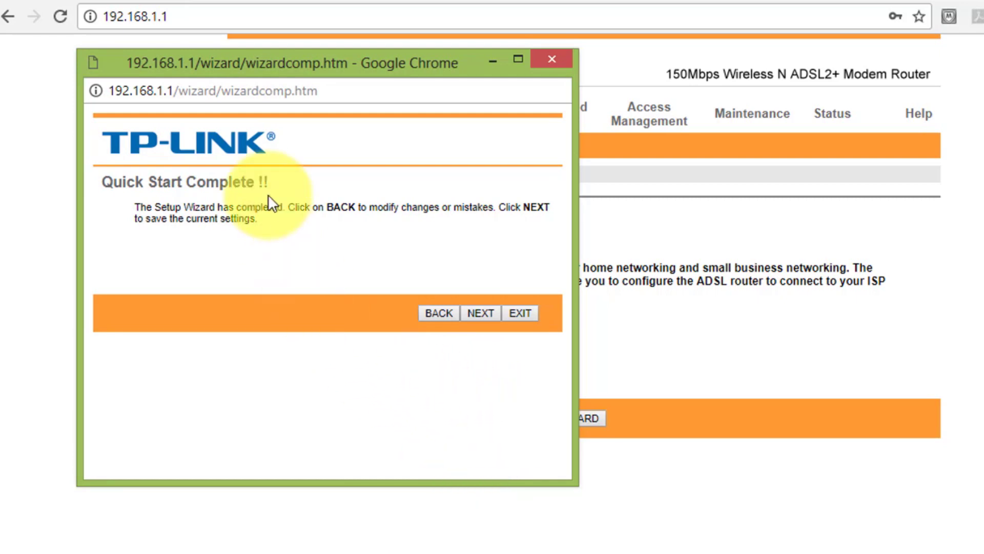
- Save the wizard settings, close the completed wizard, and show Windows' available Wi-Fi networks
{"action": "left_click", "coordinate": [477, 314]}
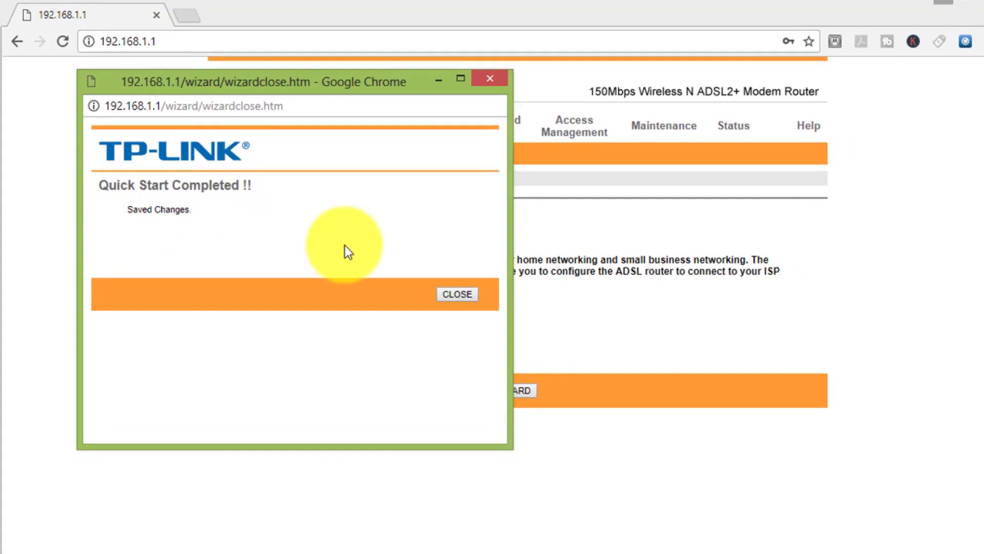
{"action": "left_click", "coordinate": [471, 297]}
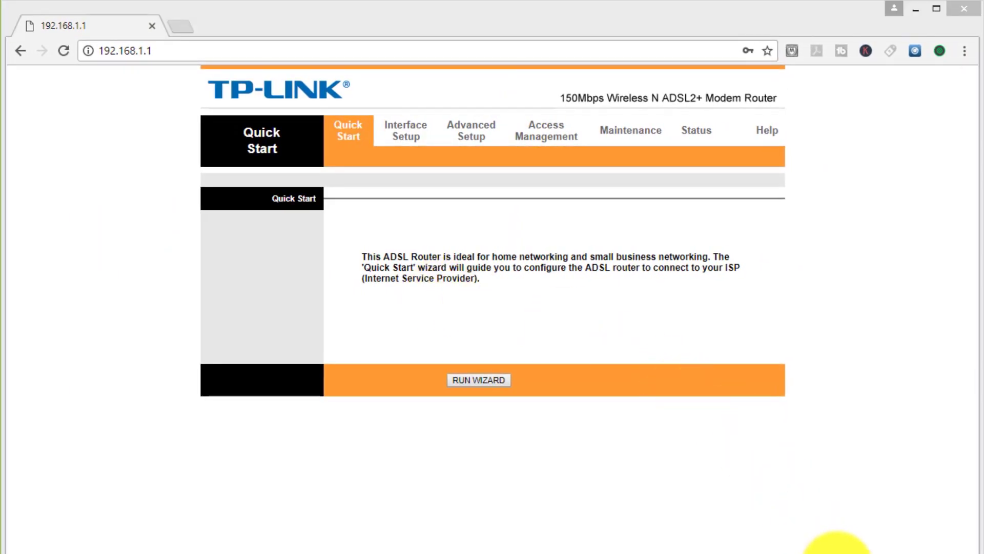
{"action": "left_click", "coordinate": [845, 552]}
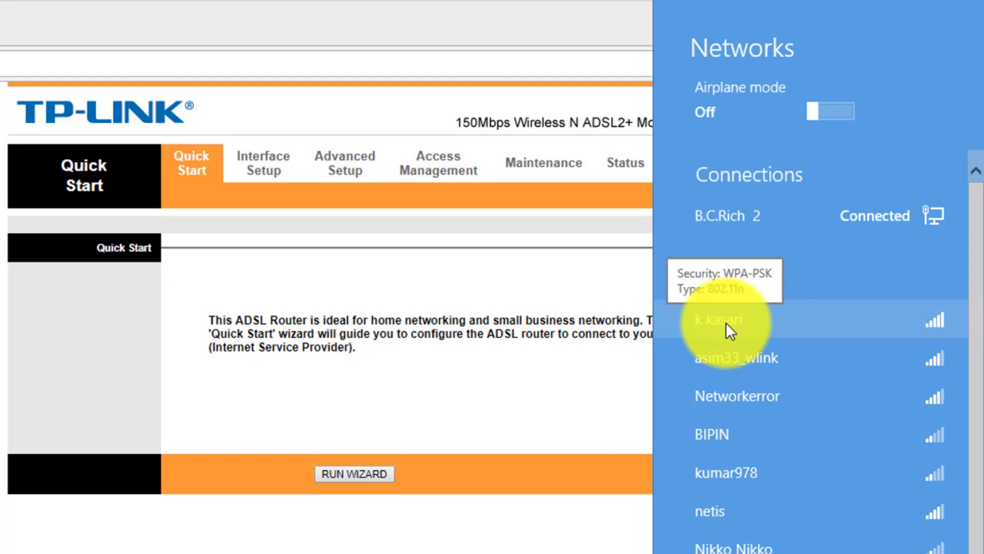
- Connect to k kasari using the Wi-Fi security key and turn on sharing
{"action": "left_click", "coordinate": [726, 322]}
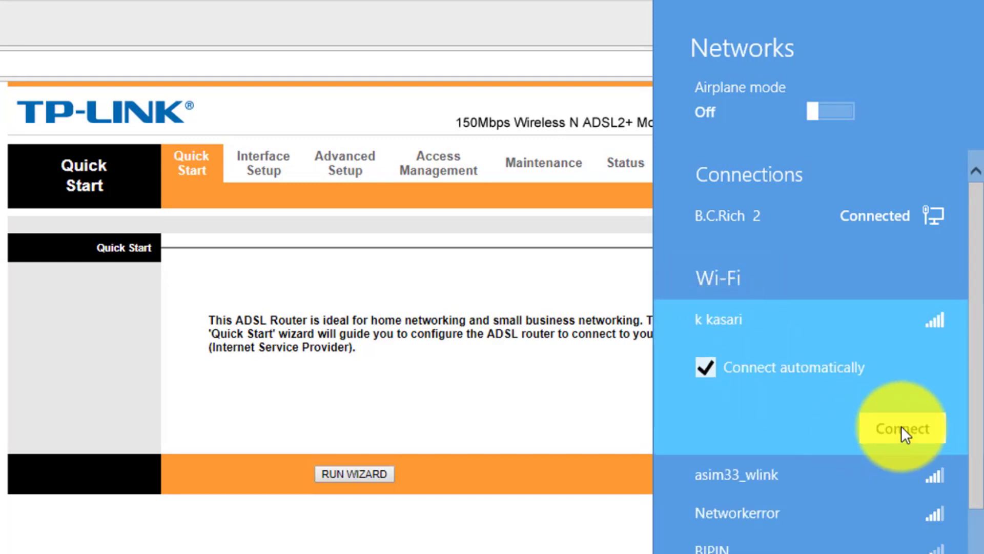
{"action": "left_click", "coordinate": [901, 430]}
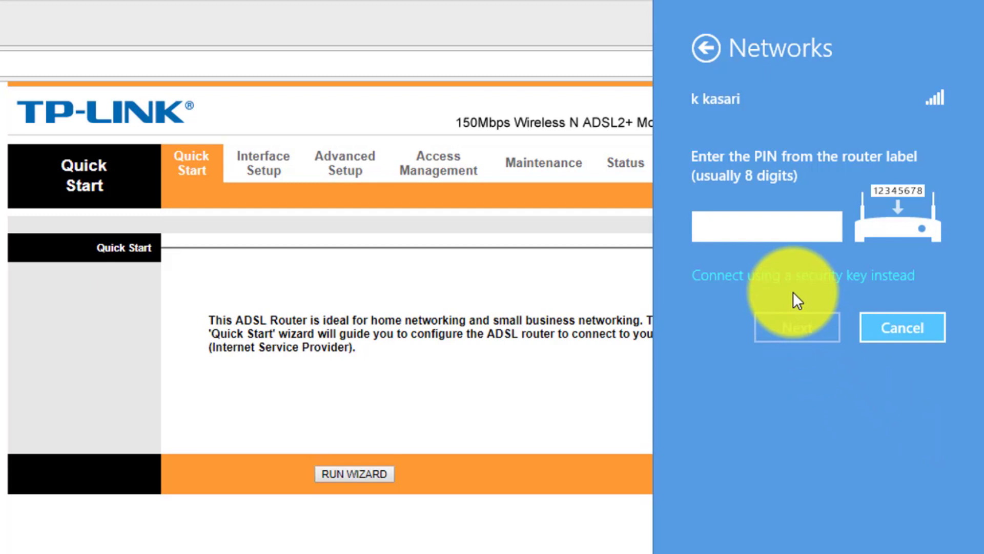
{"action": "left_click", "coordinate": [844, 275]}
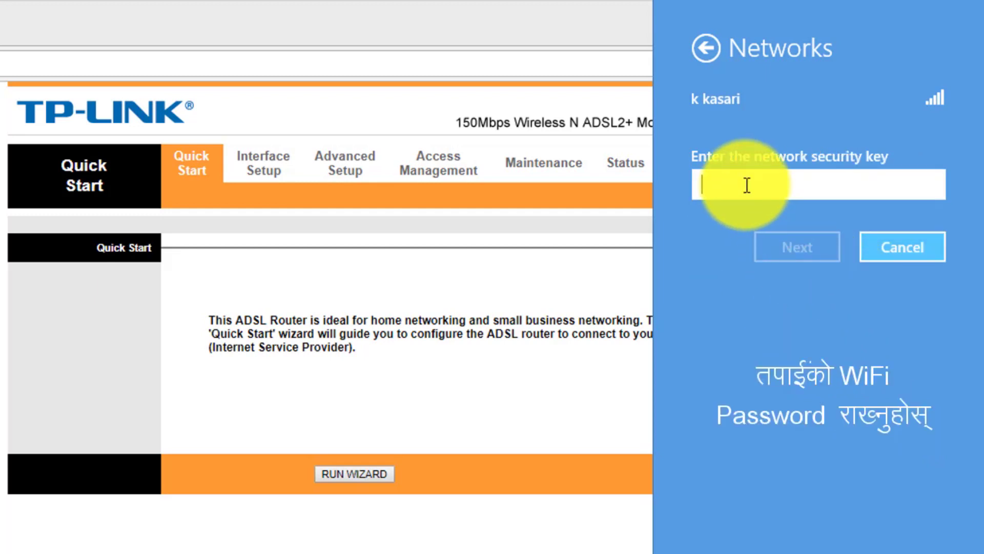
{"action": "type", "text": "****"}
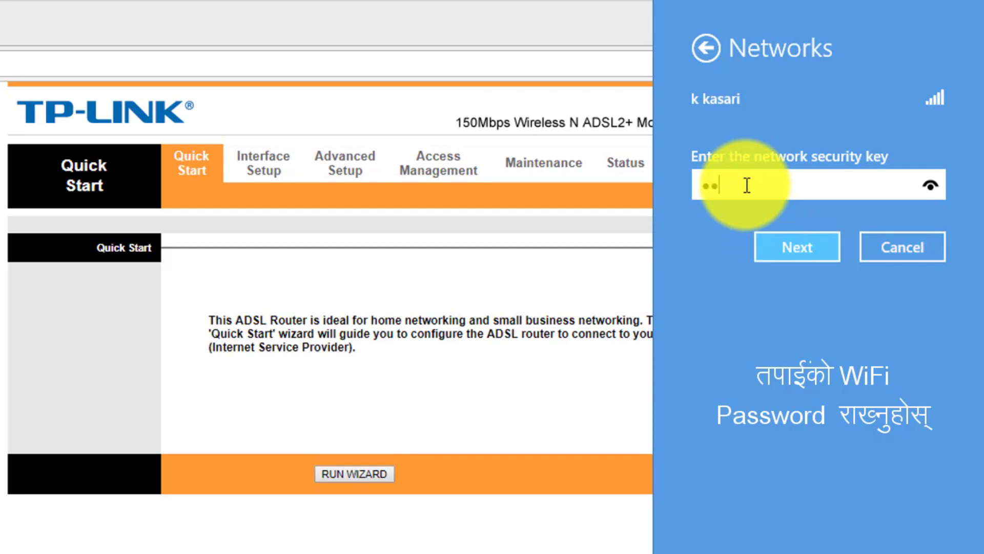
{"action": "type", "text": "****"}
{"action": "left_click", "coordinate": [820, 251]}
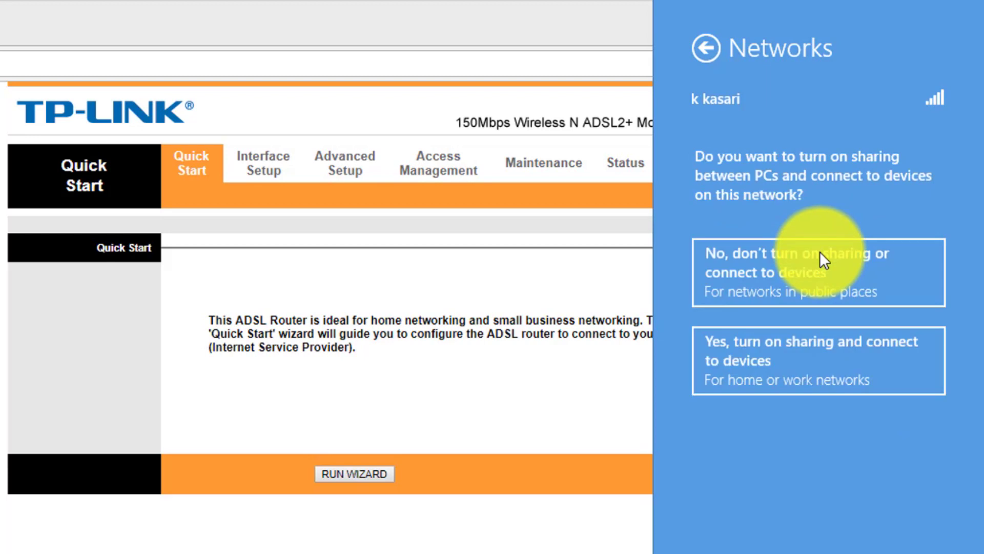
{"action": "left_click", "coordinate": [797, 367]}
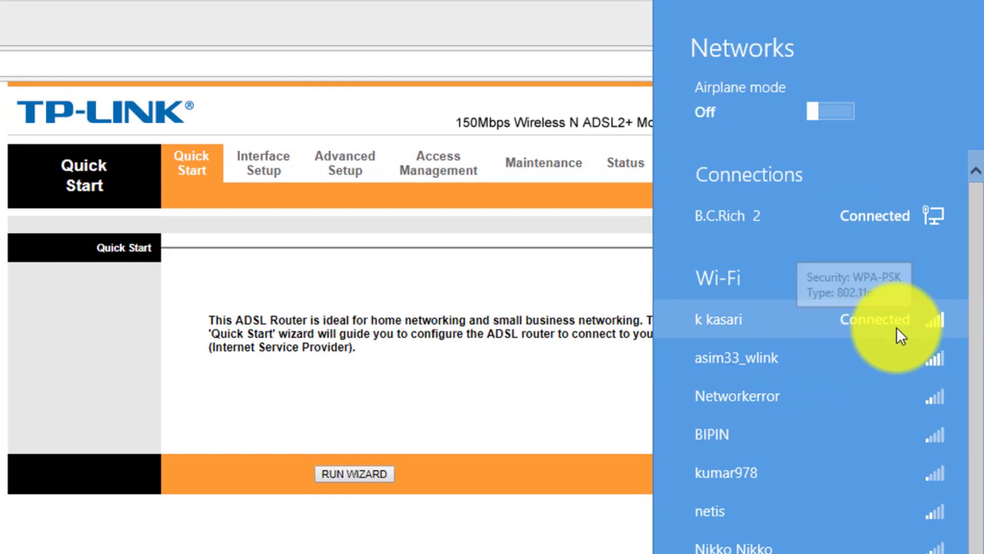